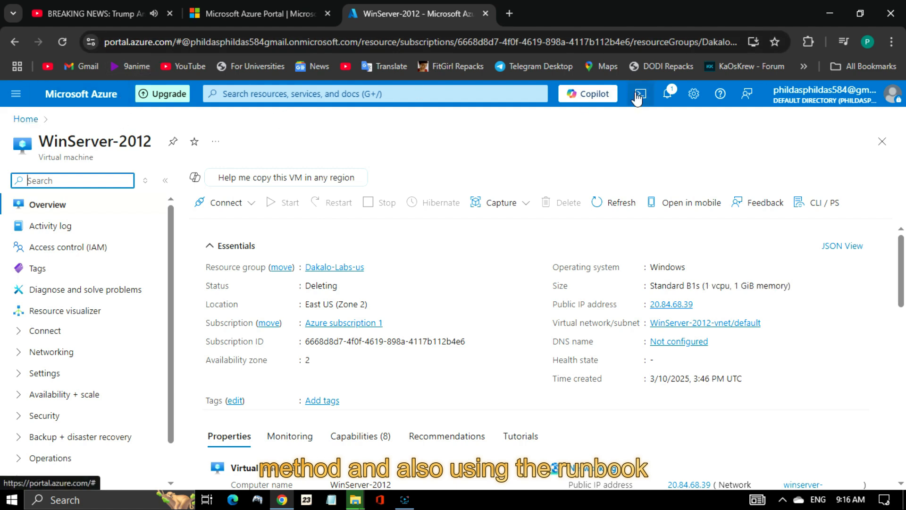
click(661, 97)
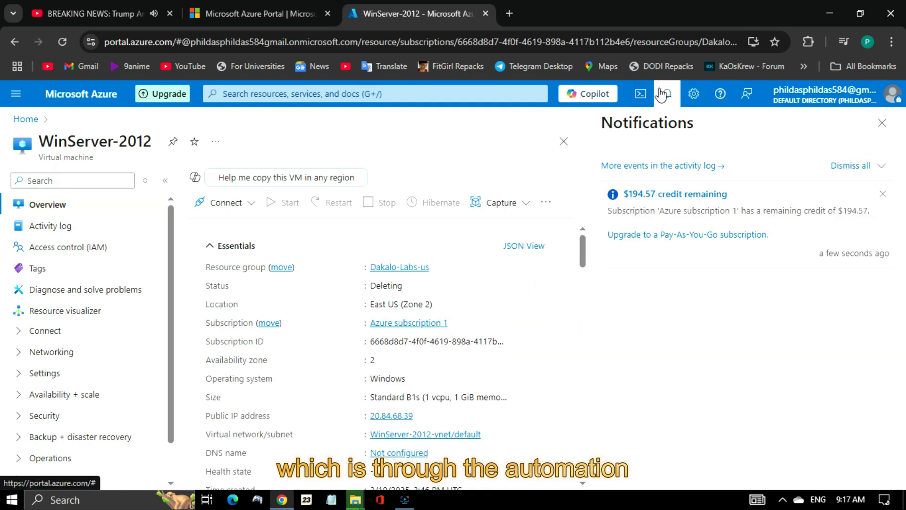
click(667, 93)
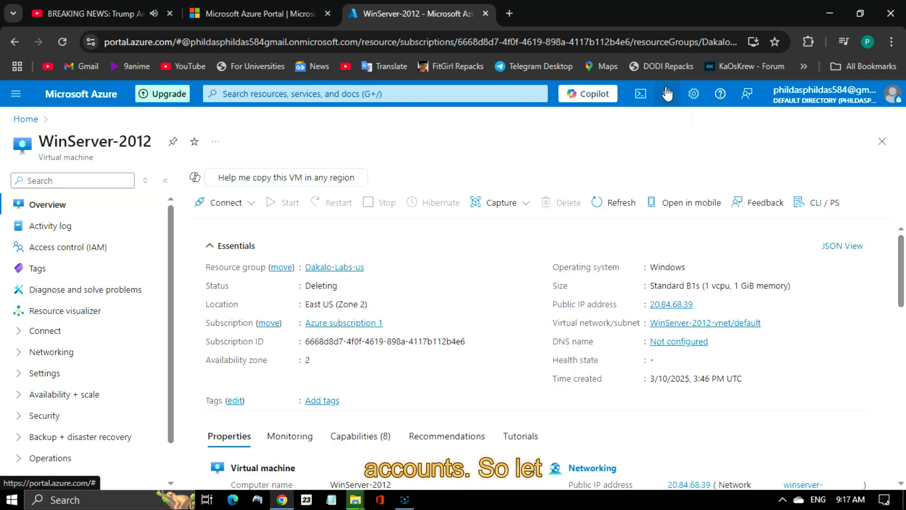
Step: Open the Disks settings of the osTicket-vm virtual machine from the virtual machines list
click(34, 119)
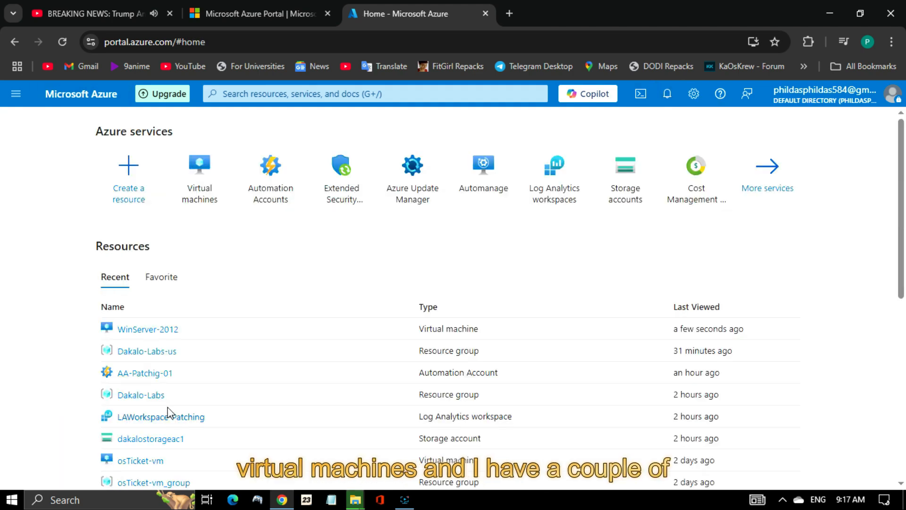
click(205, 208)
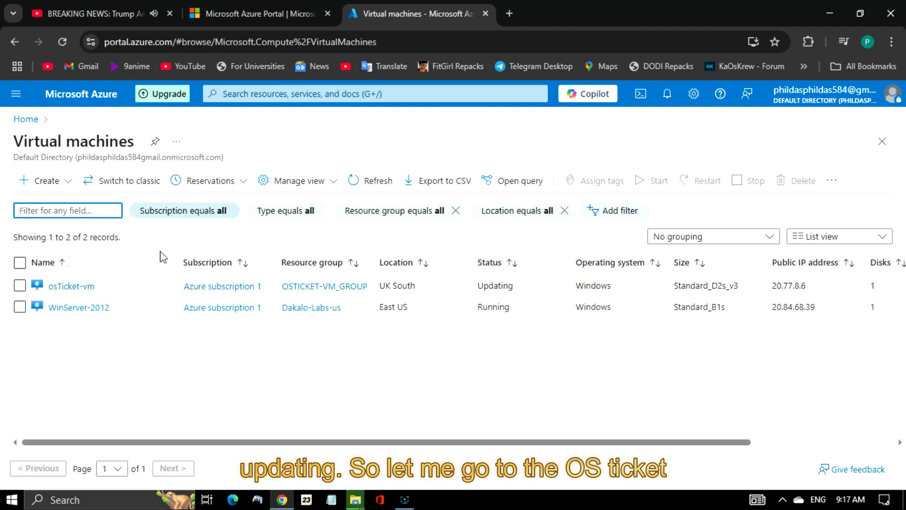
click(19, 307)
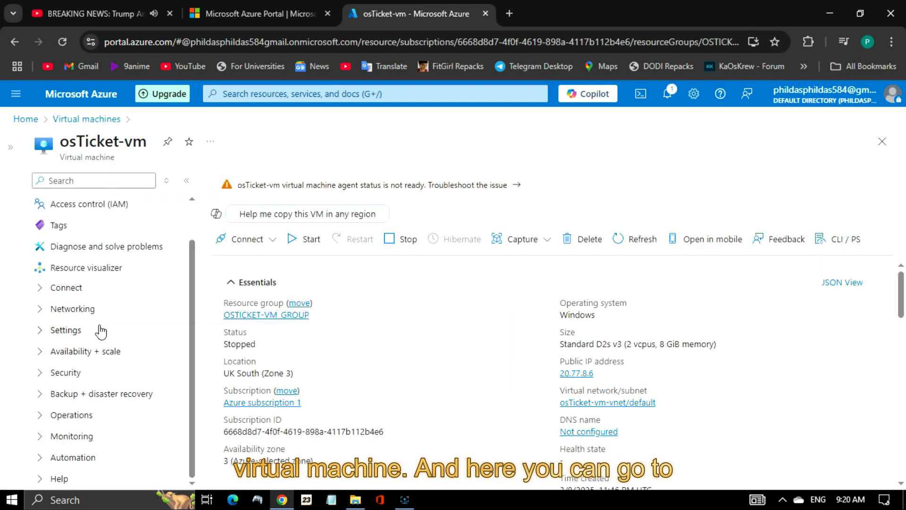
click(99, 330)
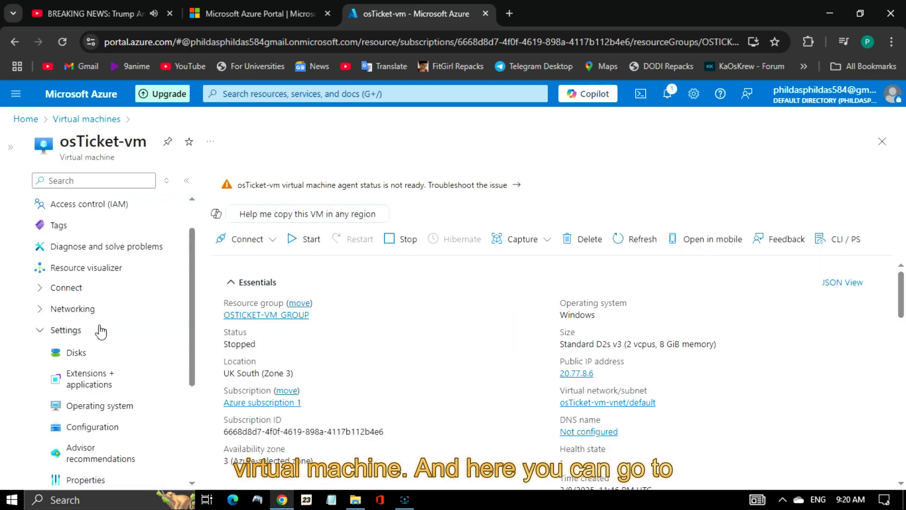
click(78, 362)
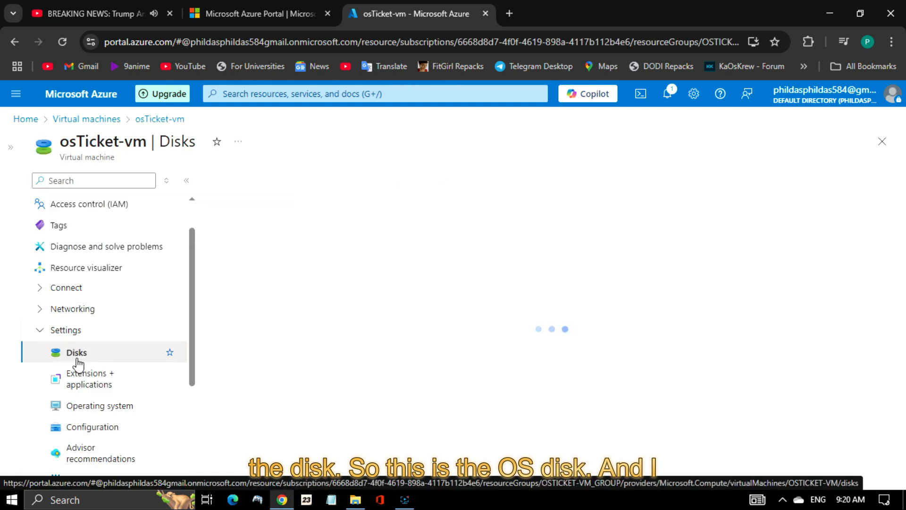
scroll(902, 329, down, 1)
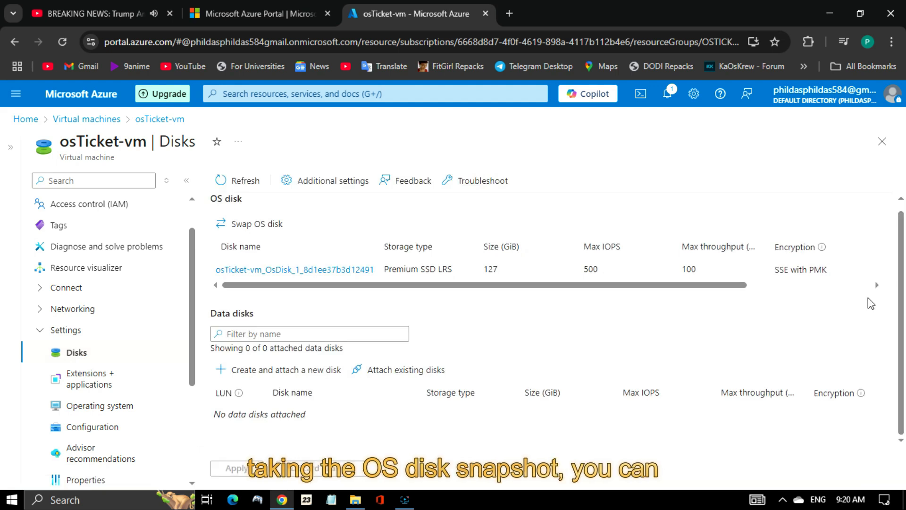
Step: Start a snapshot of osTicket-vm's OS disk named Snapshot-app-vm01, keeping the Full snapshot type and Standard HDD (zone-redundant storage)
click(325, 279)
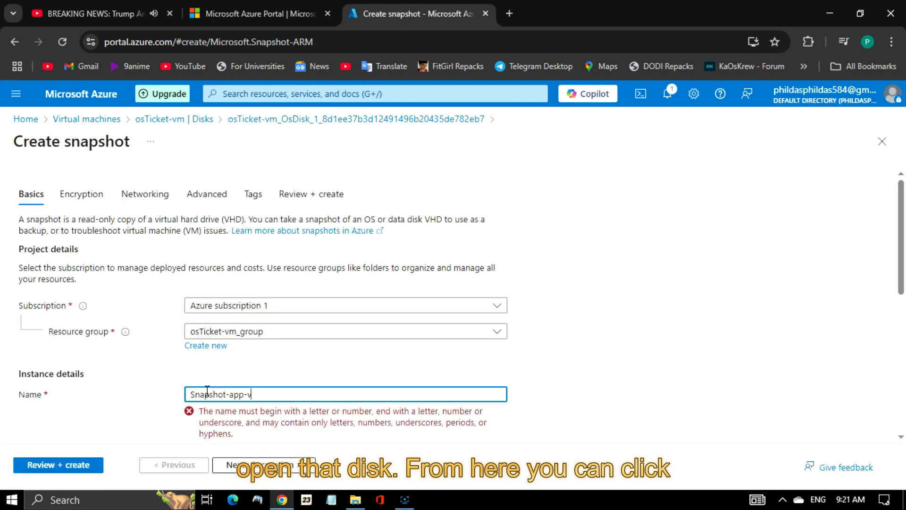
text(m)
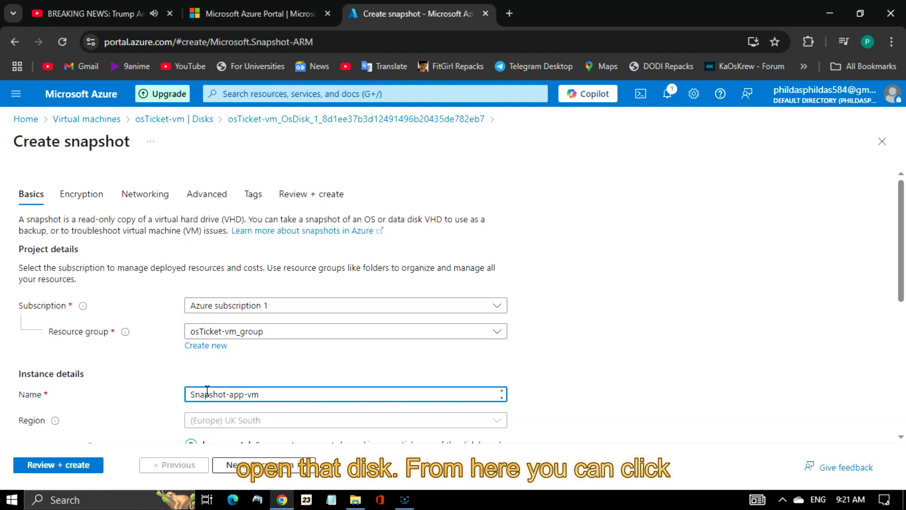
text(01)
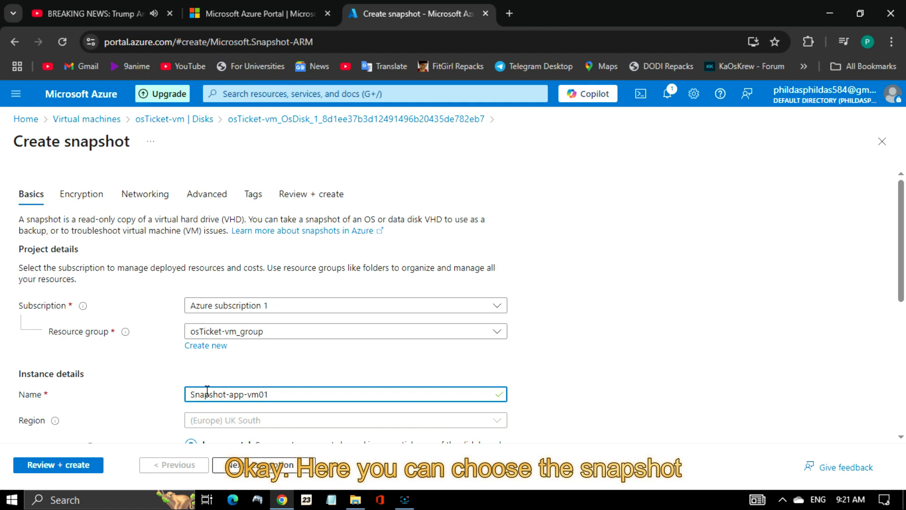
scroll(206, 391, down, 4)
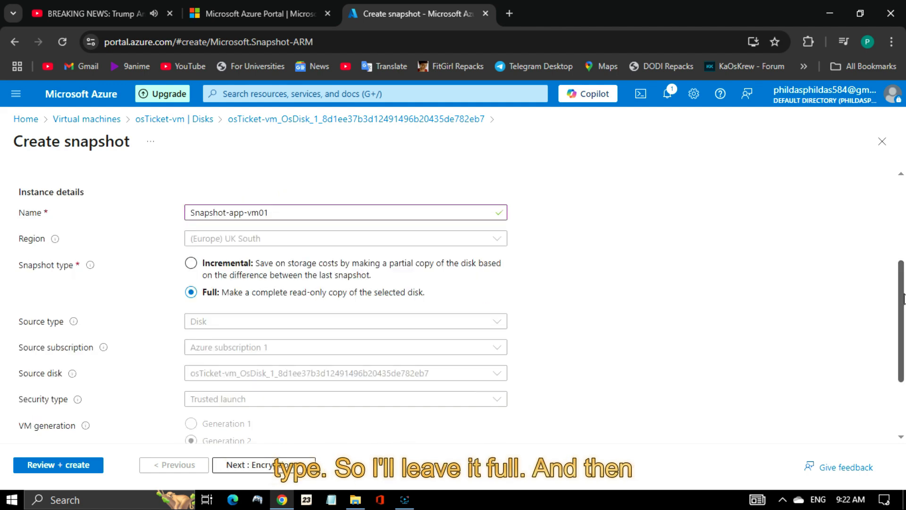
drag(902, 300, 903, 369)
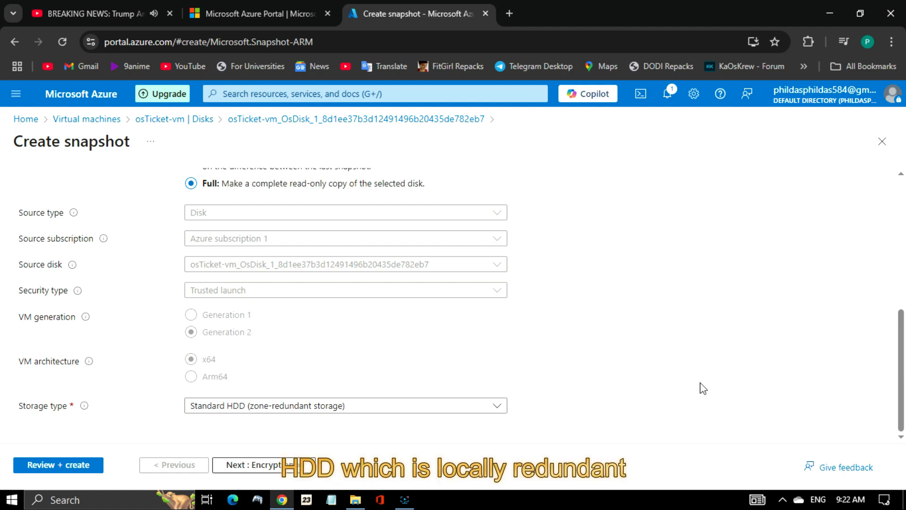
Step: Create the snapshot with the default encryption, networking, advanced and tag settings, and open the deployed resource
click(231, 465)
click(231, 465)
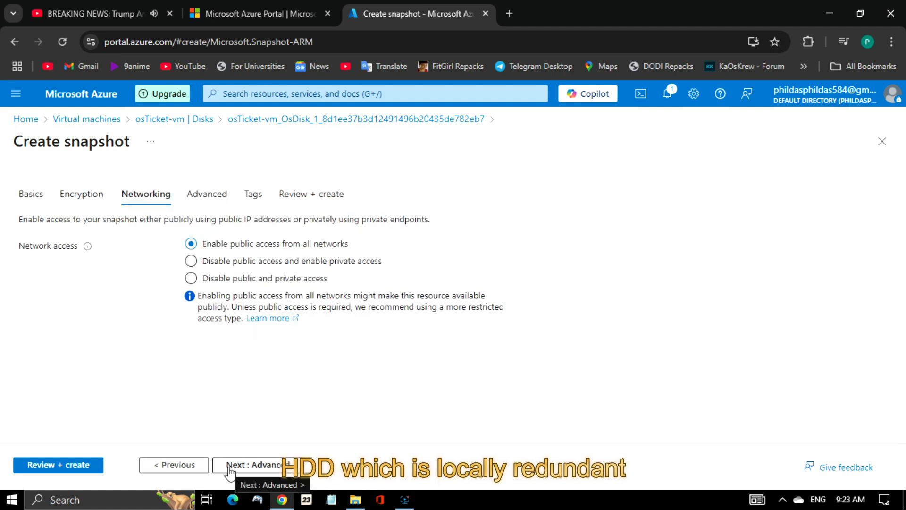
click(232, 465)
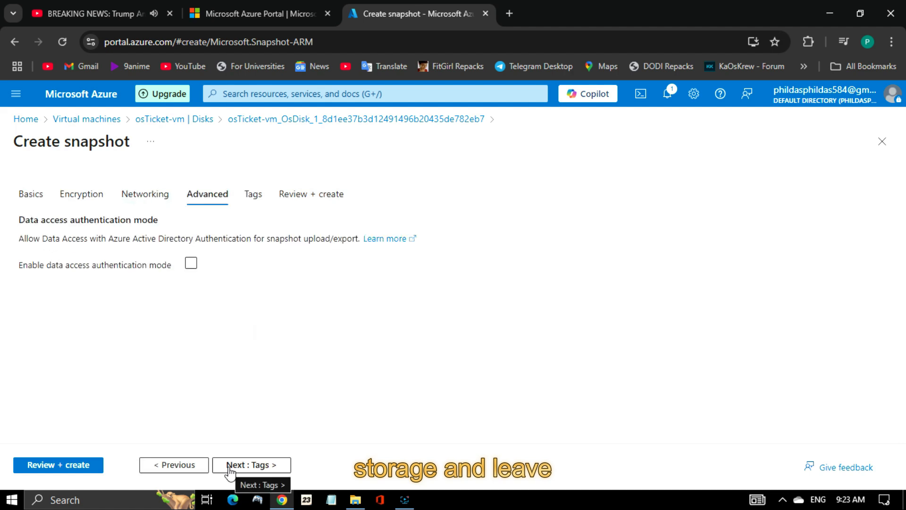
click(231, 468)
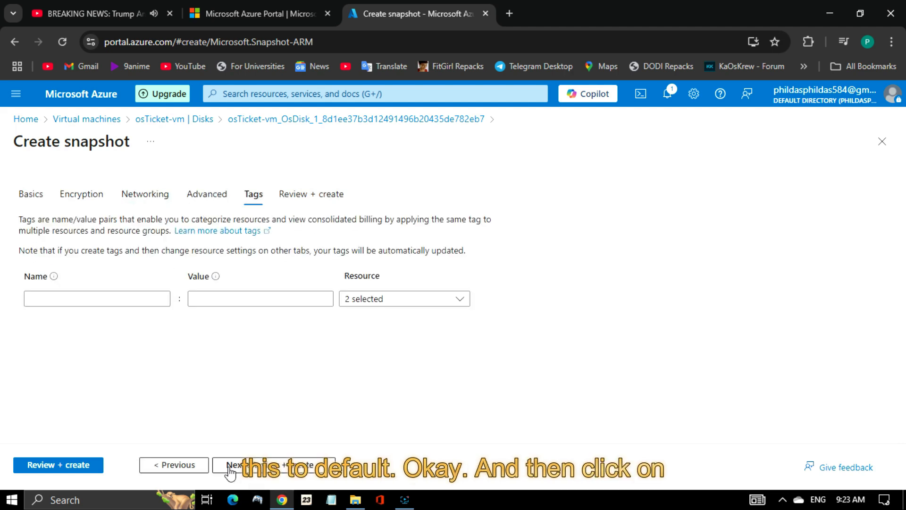
click(231, 469)
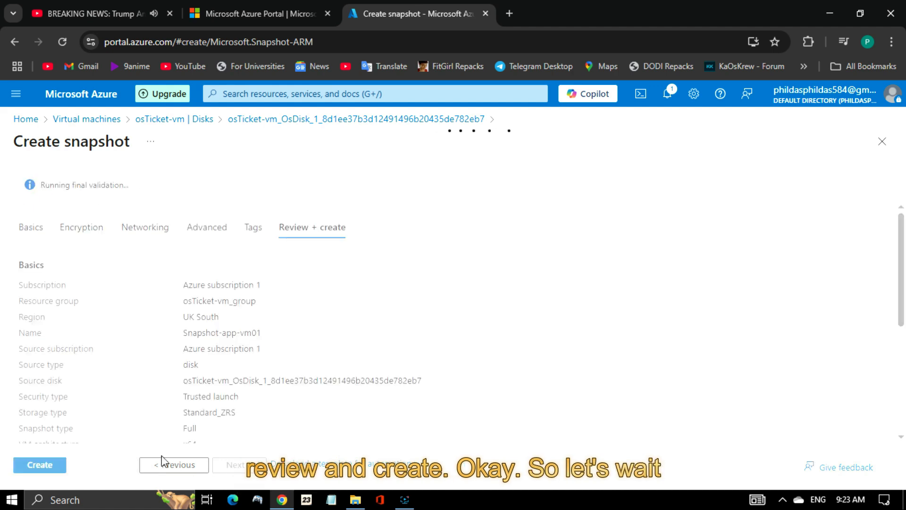
click(40, 465)
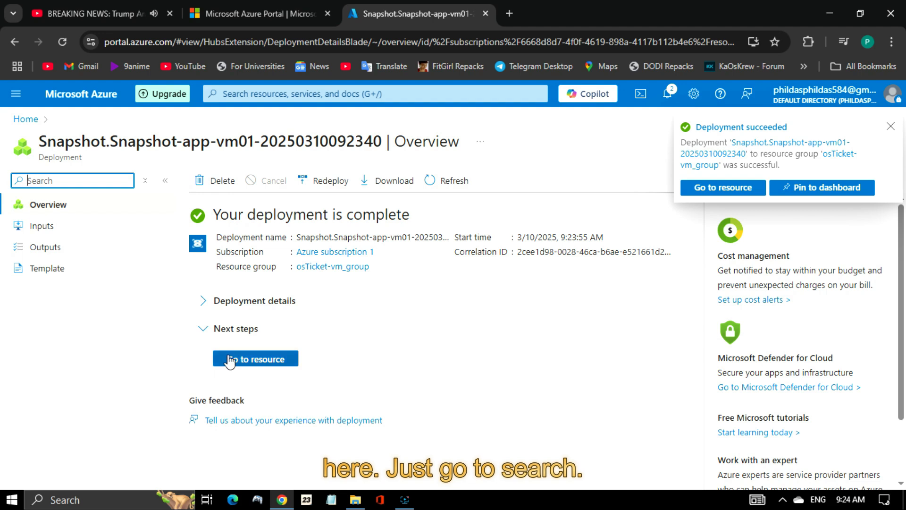
click(253, 357)
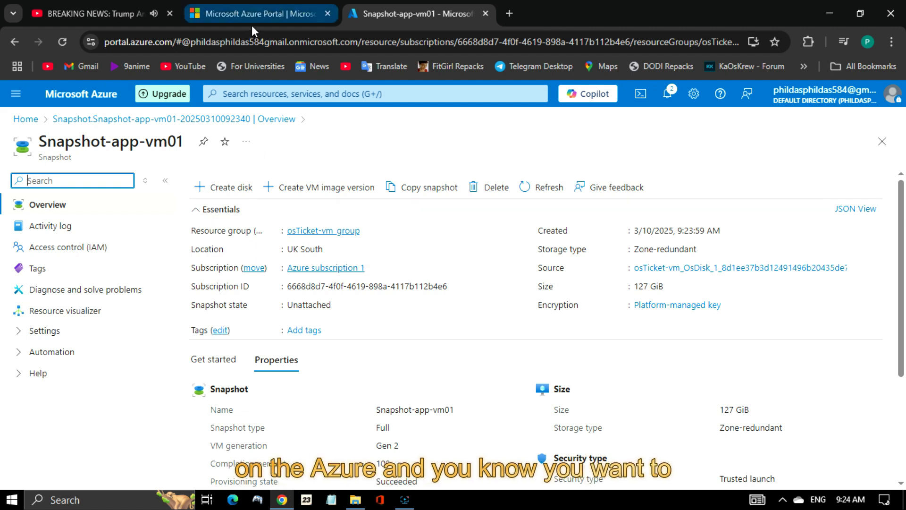
Step: Search the portal for "runboo" and open the Automation Accounts service
click(243, 93)
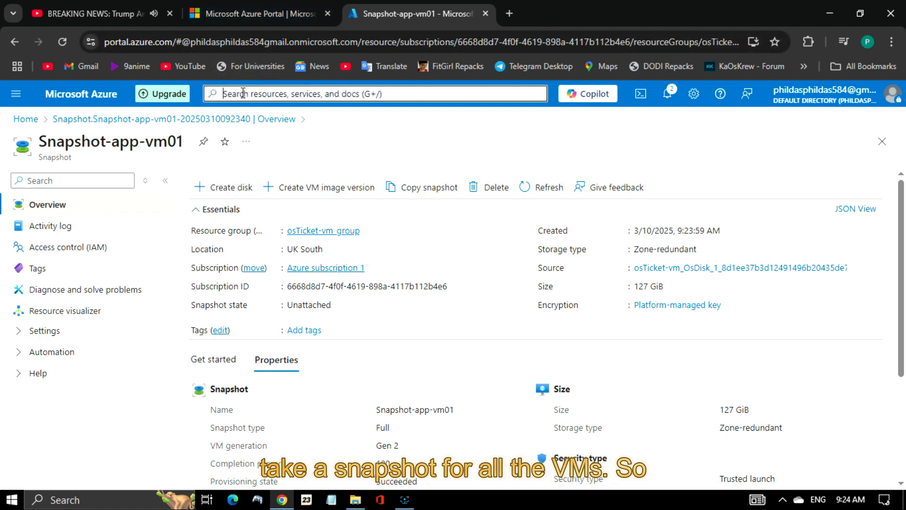
text(run)
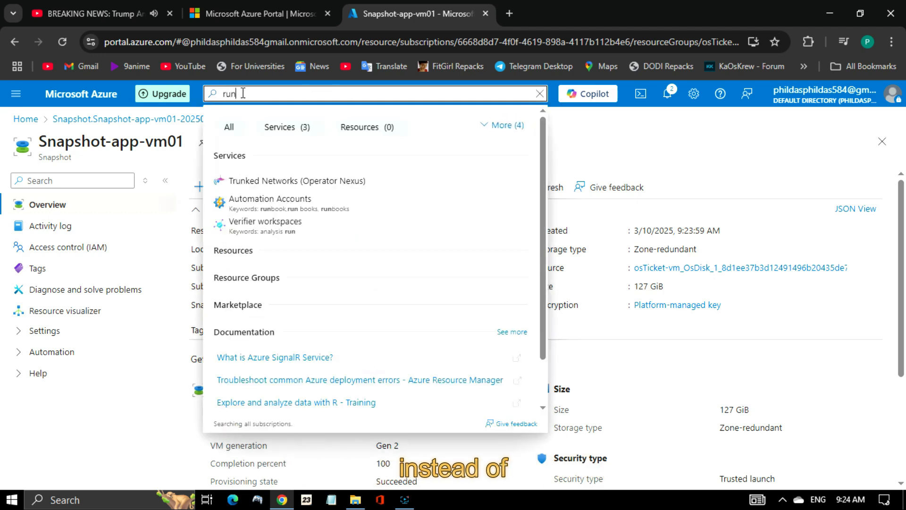
text(bo)
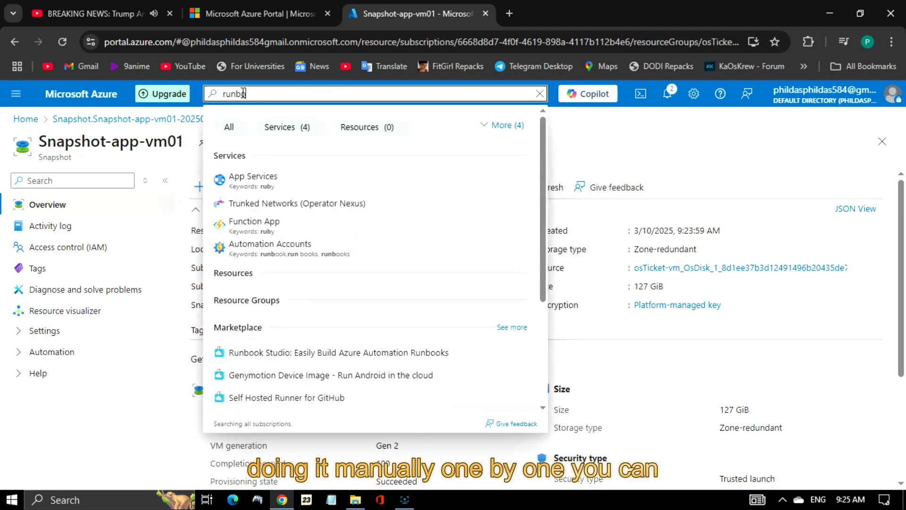
text(o)
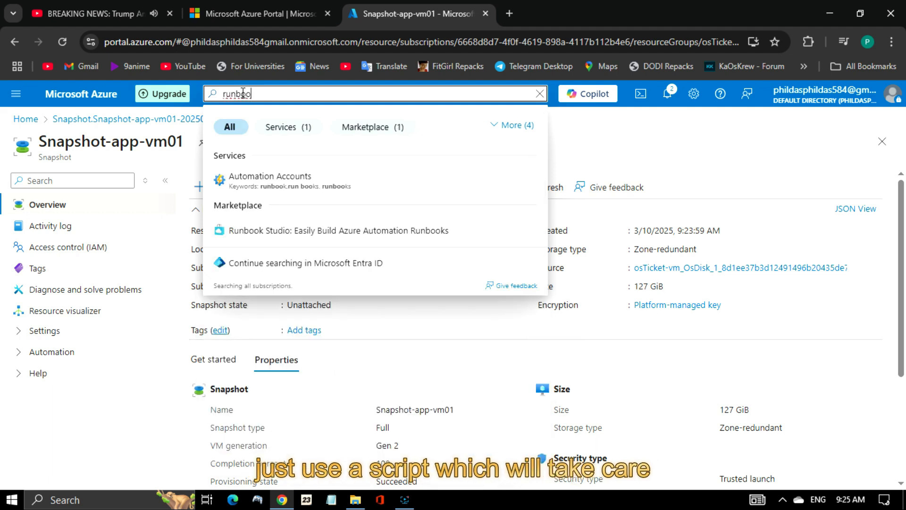
click(245, 177)
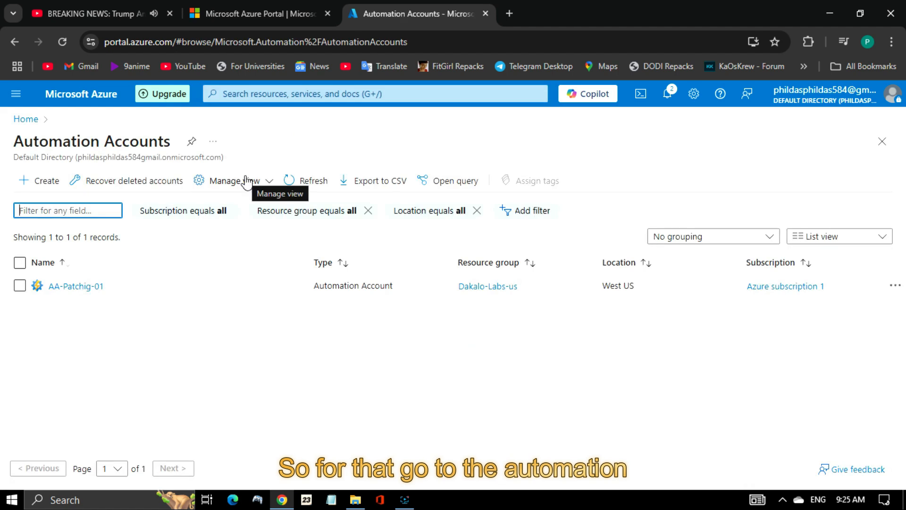
Step: Open the Azure role assignments for the system-assigned identity of the AA-Patchig-01 automation account
click(59, 287)
click(142, 382)
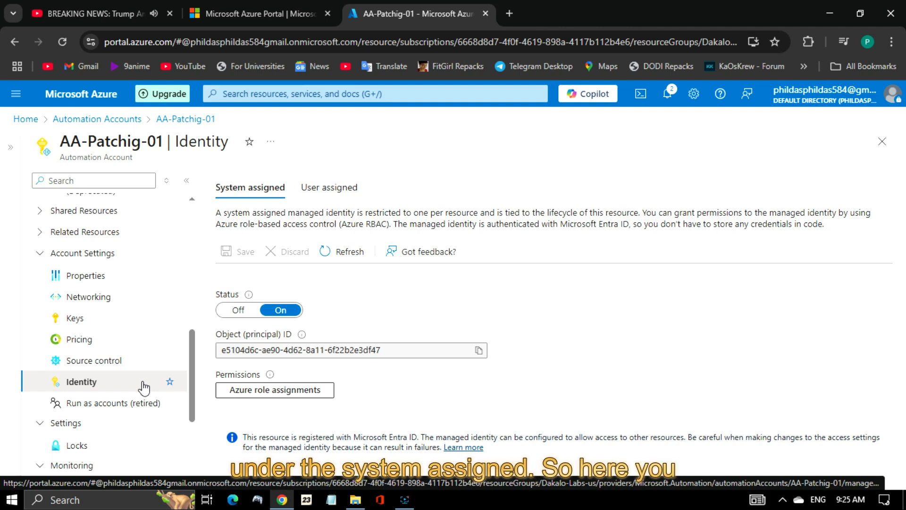
click(248, 394)
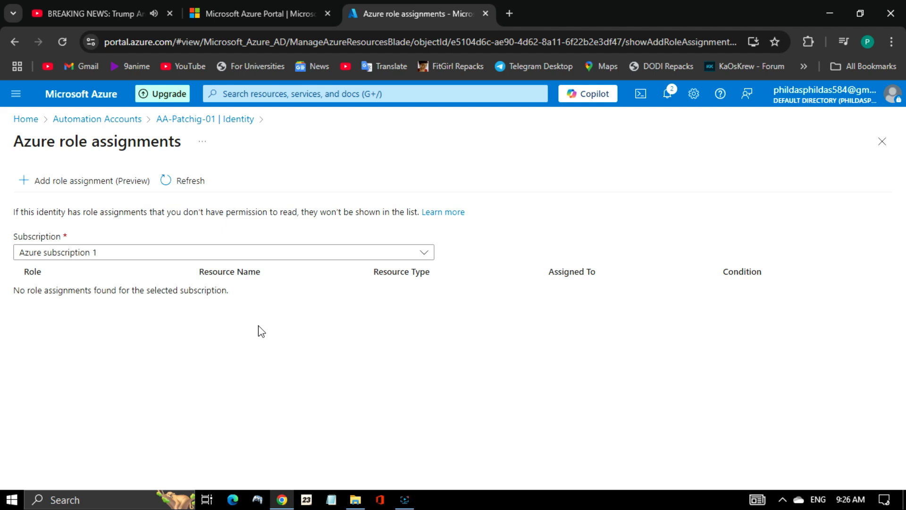
Step: Start a role assignment with Resource group scope, using Dakalo-Labs-us in Azure subscription 1 and the Contributor role
click(64, 184)
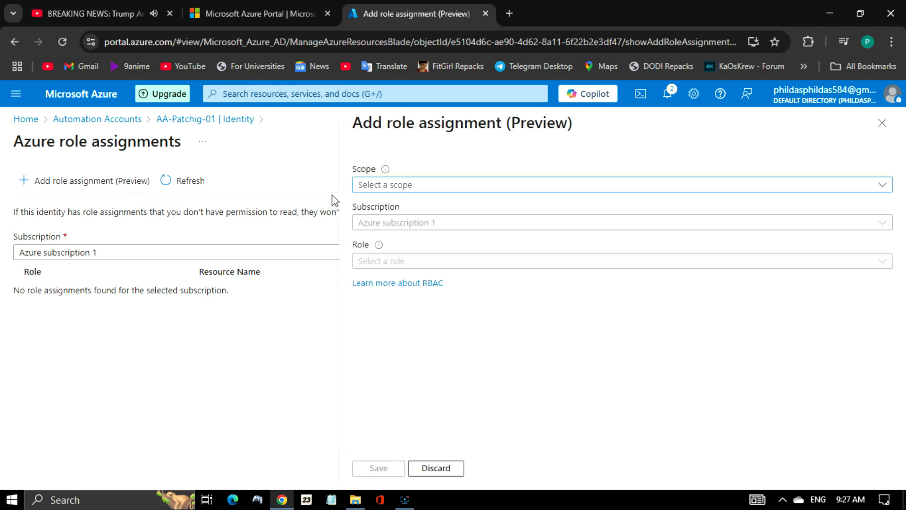
click(361, 188)
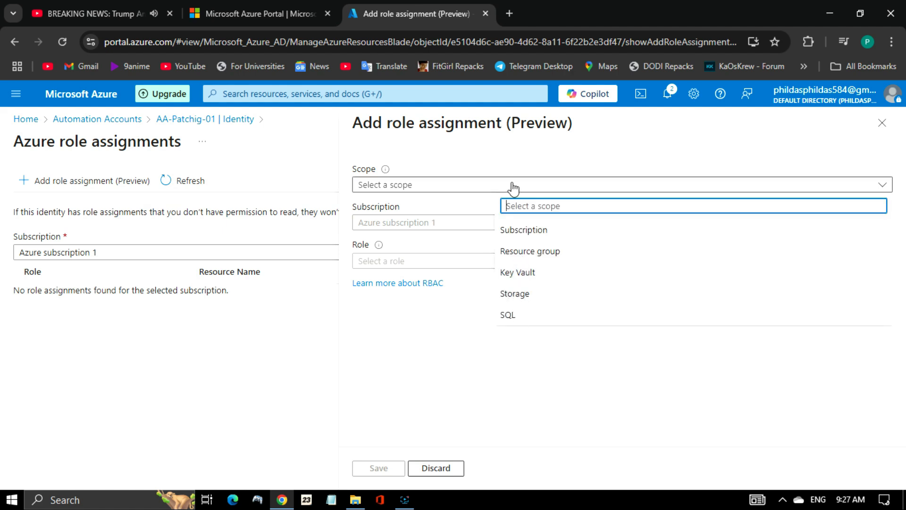
click(520, 252)
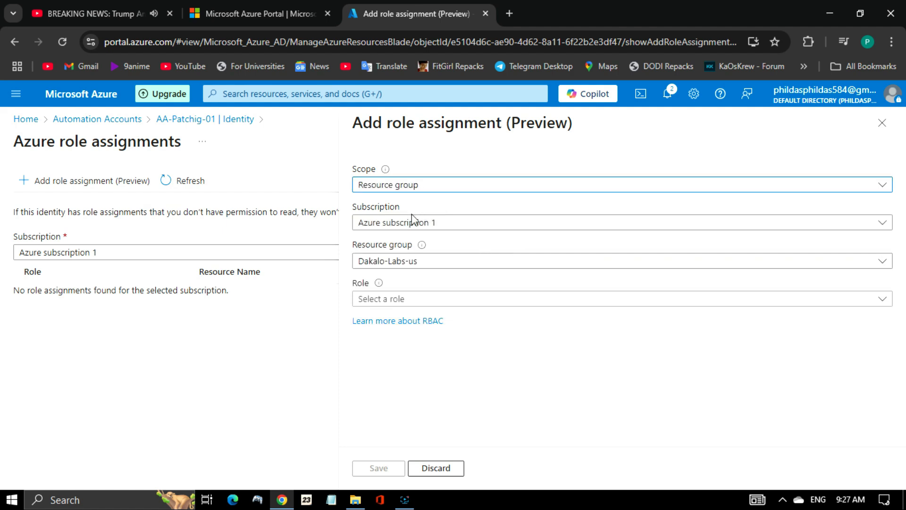
click(417, 305)
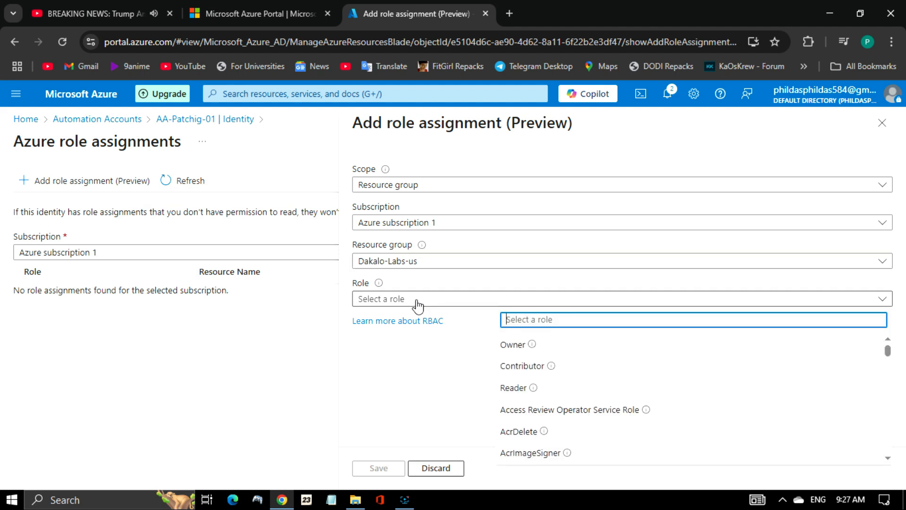
click(523, 367)
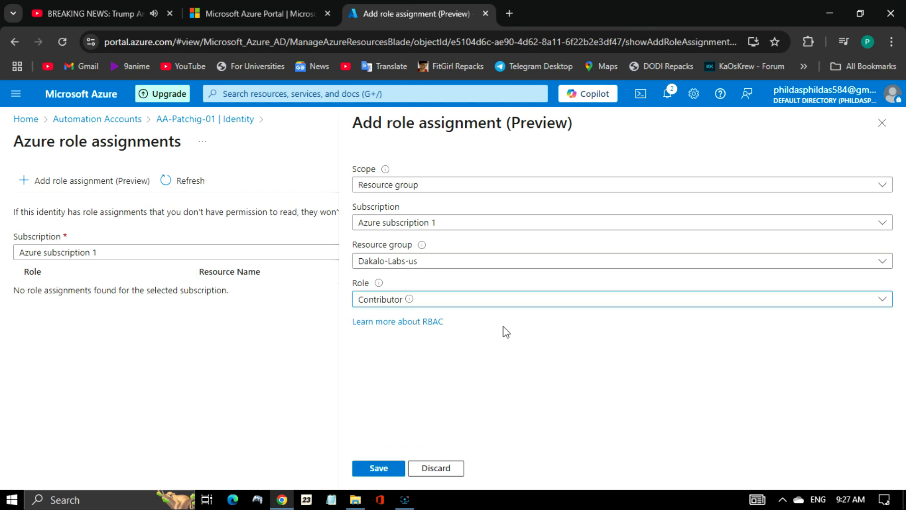
Step: Change the role assignment's resource group to osTicket-vm_group, select the Contributor role and save the assignment
click(390, 188)
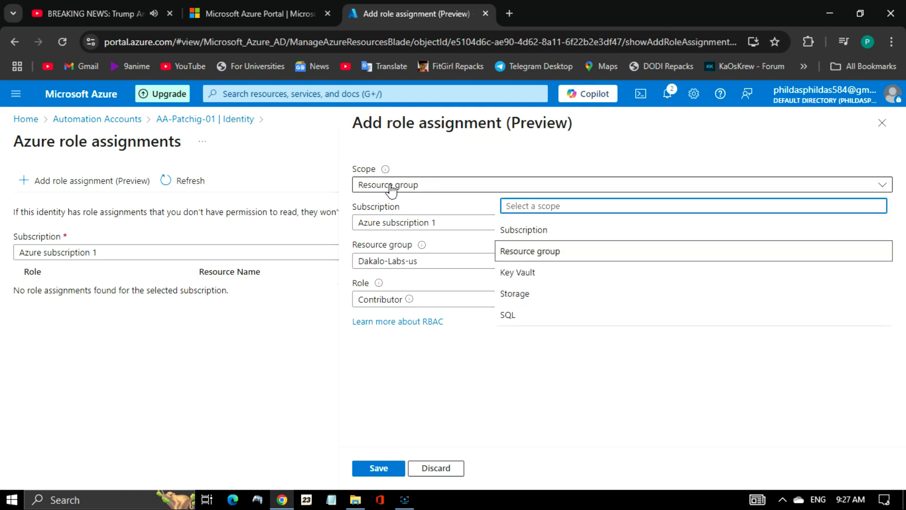
click(407, 267)
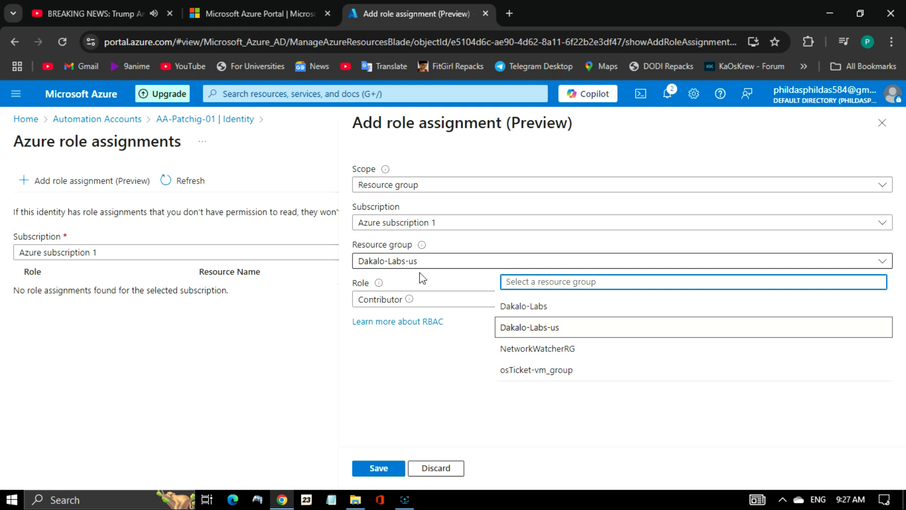
click(545, 371)
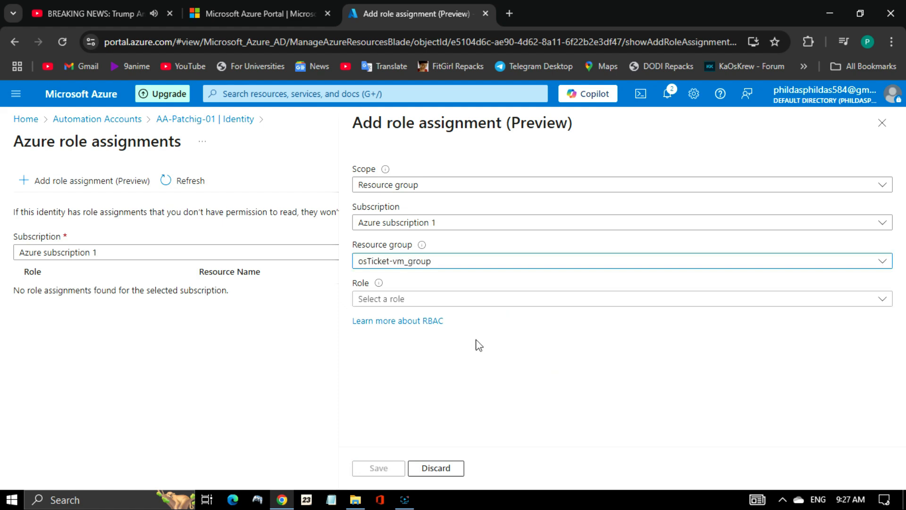
click(423, 298)
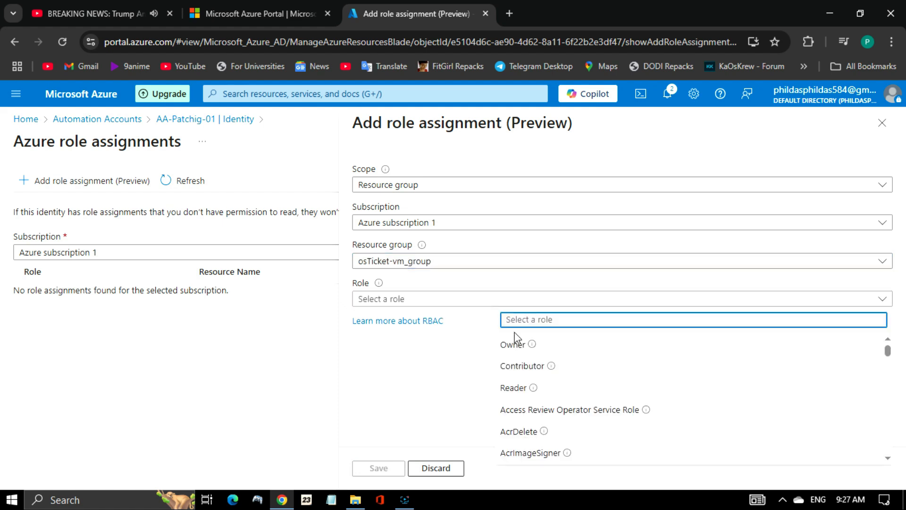
click(531, 371)
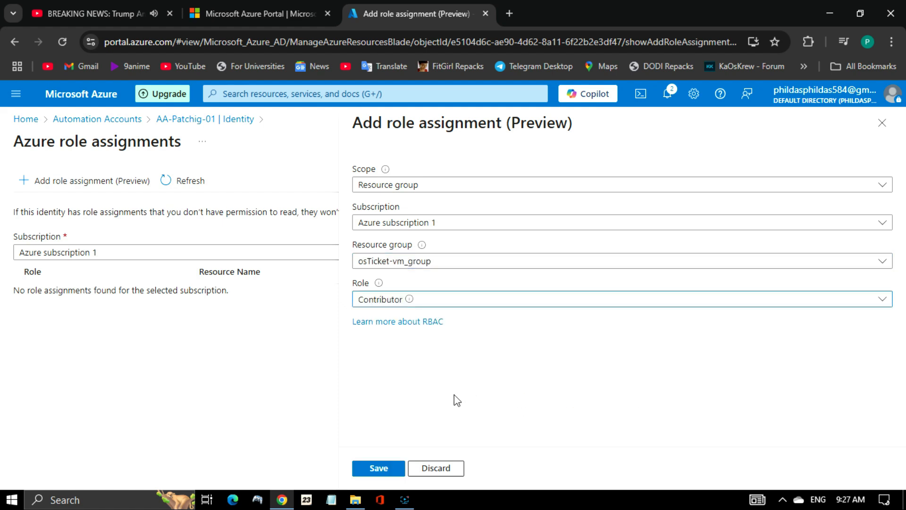
click(378, 468)
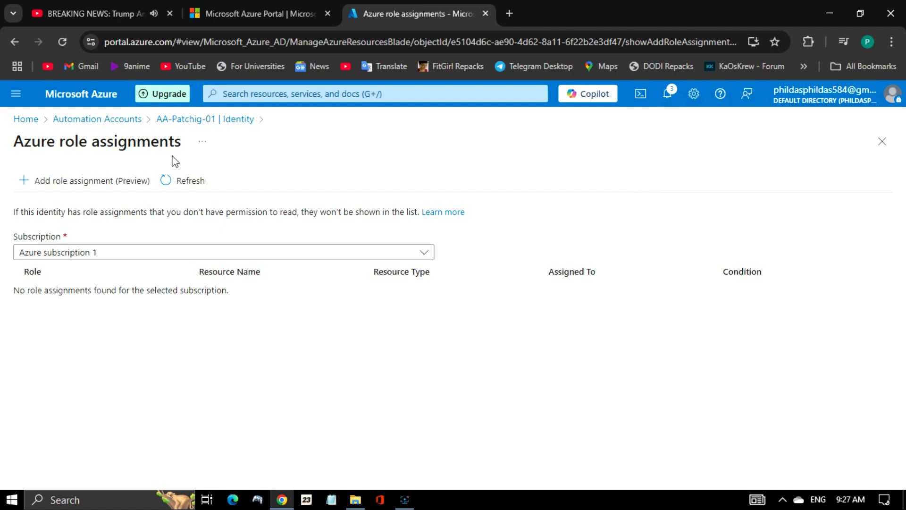
Step: Refresh the Azure role assignments list and return to the identity page of the AA-Patchig-01 automation account
click(171, 179)
click(66, 46)
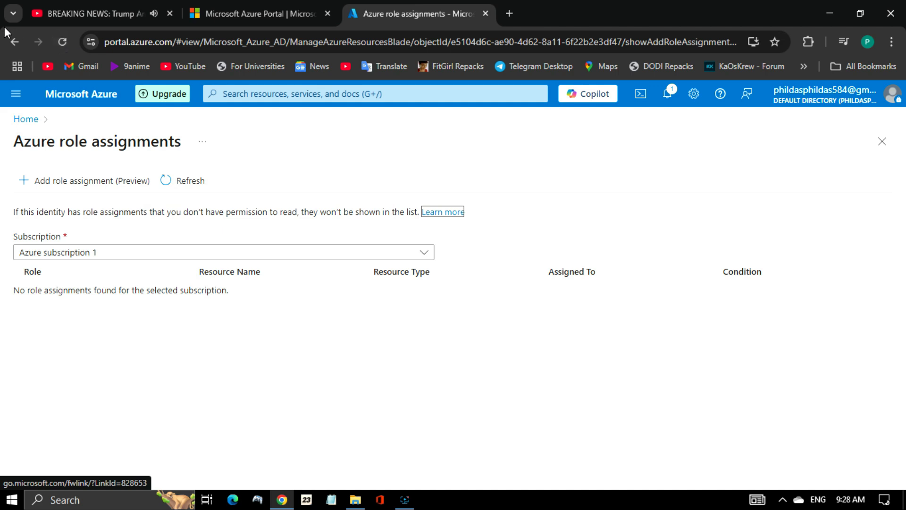
click(4, 43)
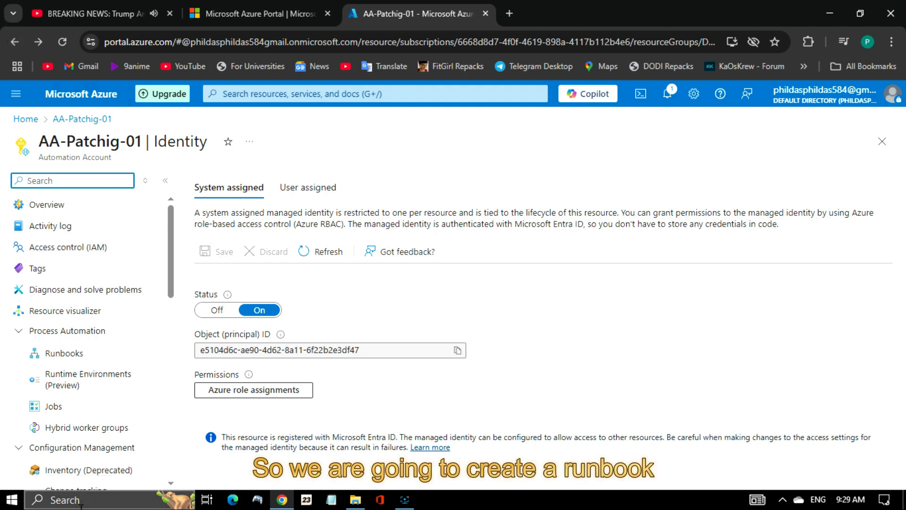
Step: Start a new runbook named SnapshotAzurevm in the AA-Patchig-01 automation account and set its type to PowerShell
click(58, 354)
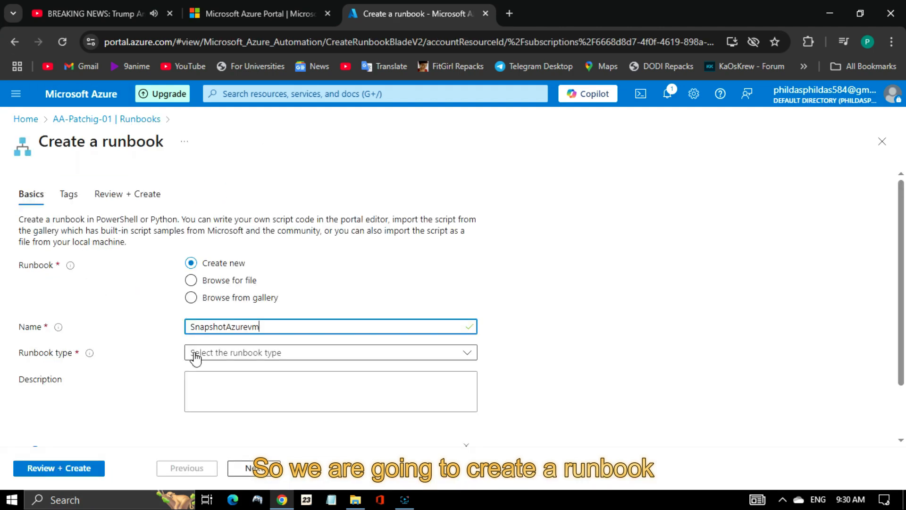
click(196, 357)
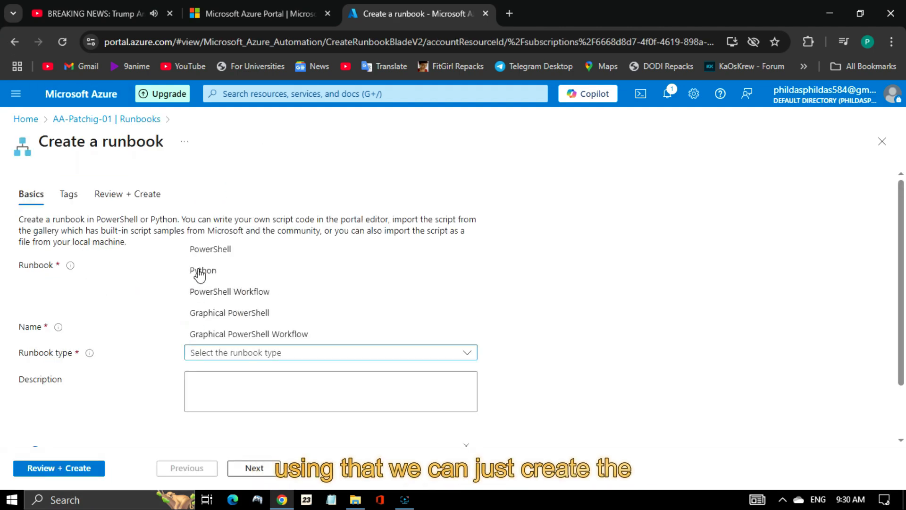
click(206, 255)
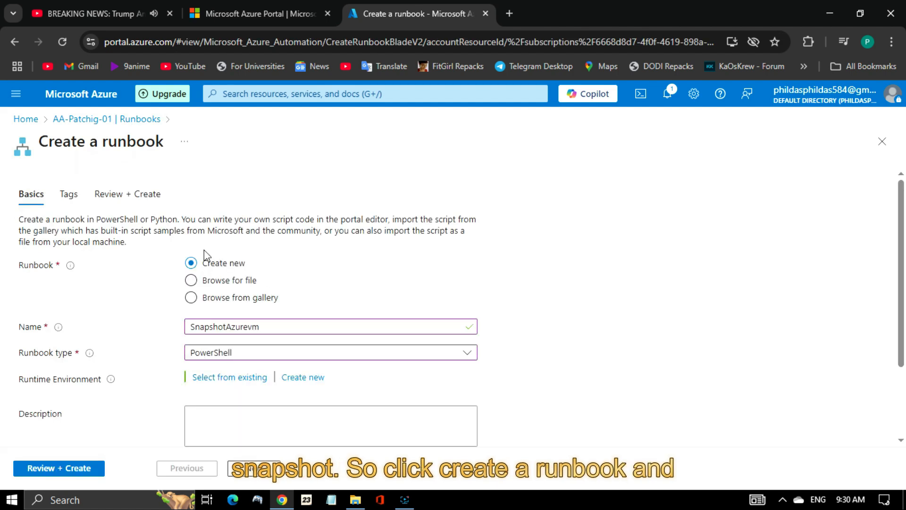
click(215, 356)
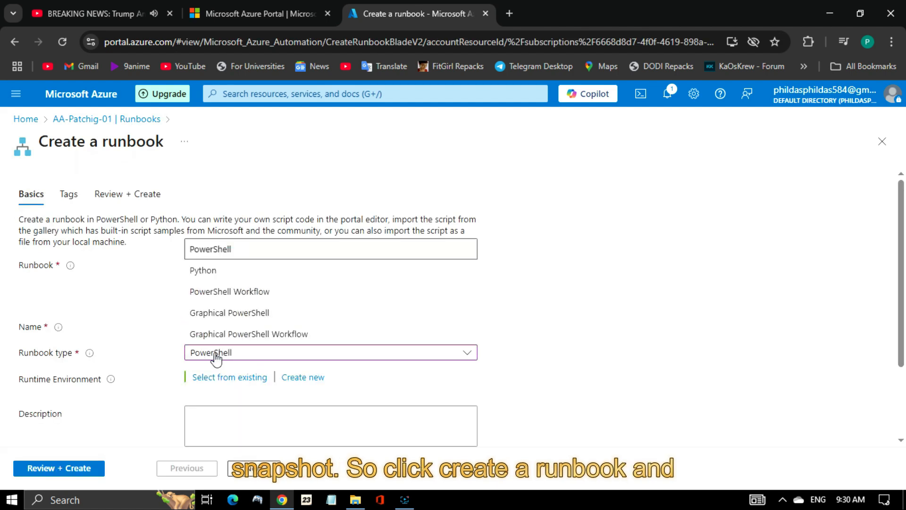
click(216, 357)
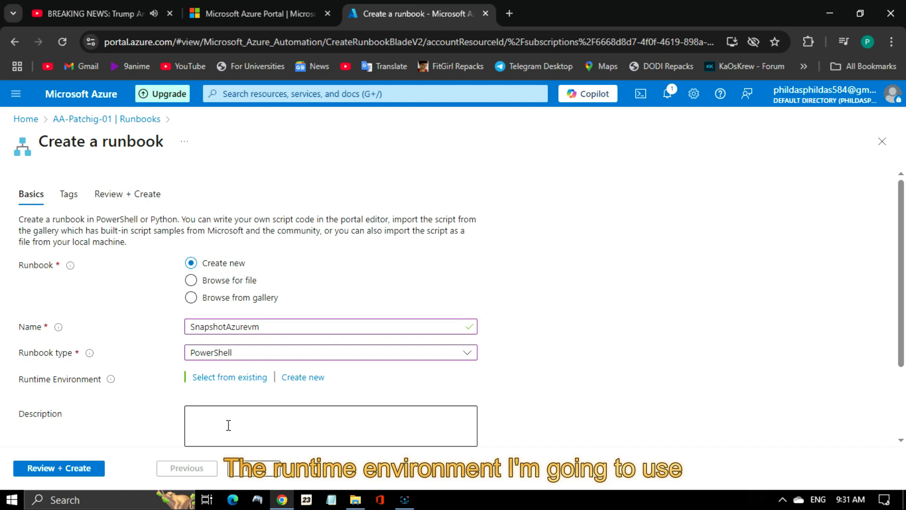
Step: Select the existing PowerShell-5.1 runtime environment for the runbook, review the settings and create it
click(235, 380)
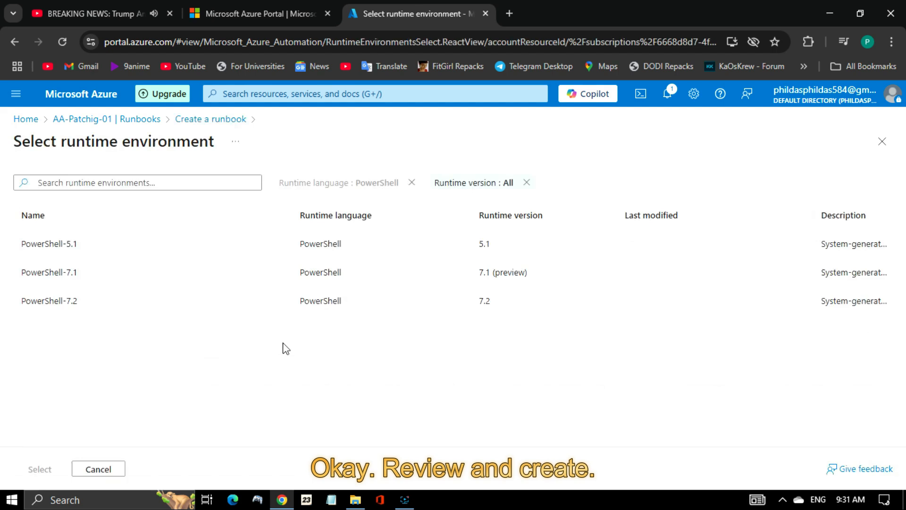
click(386, 240)
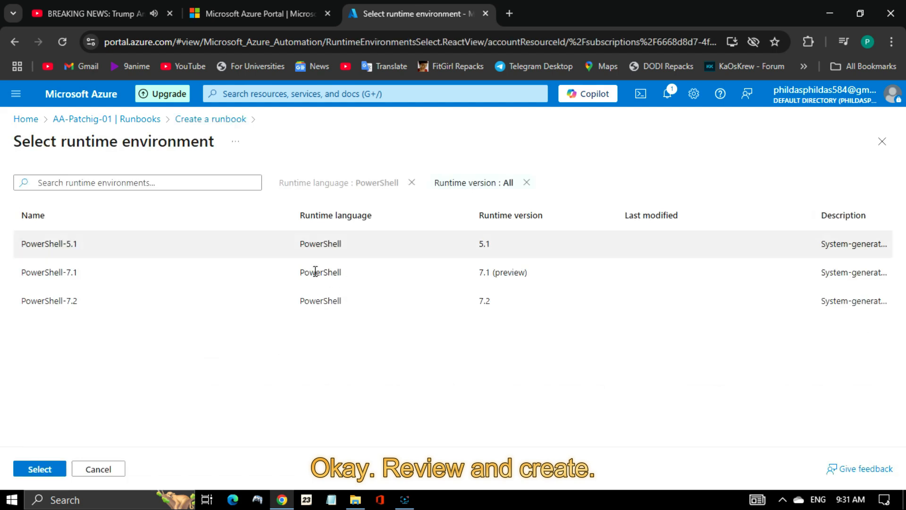
click(32, 469)
click(35, 472)
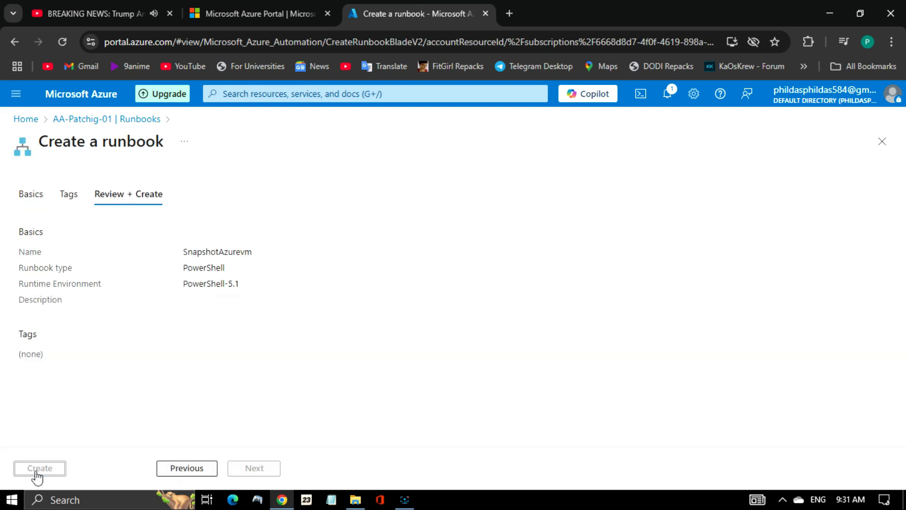
click(38, 468)
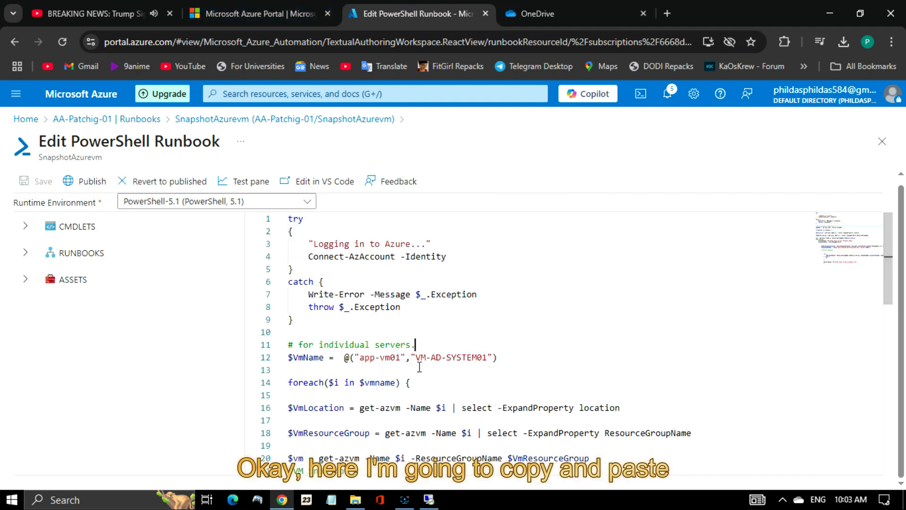
Step: Replace the VM names in the script's $VmName array with the single entry "osTicket-vm"
click(400, 358)
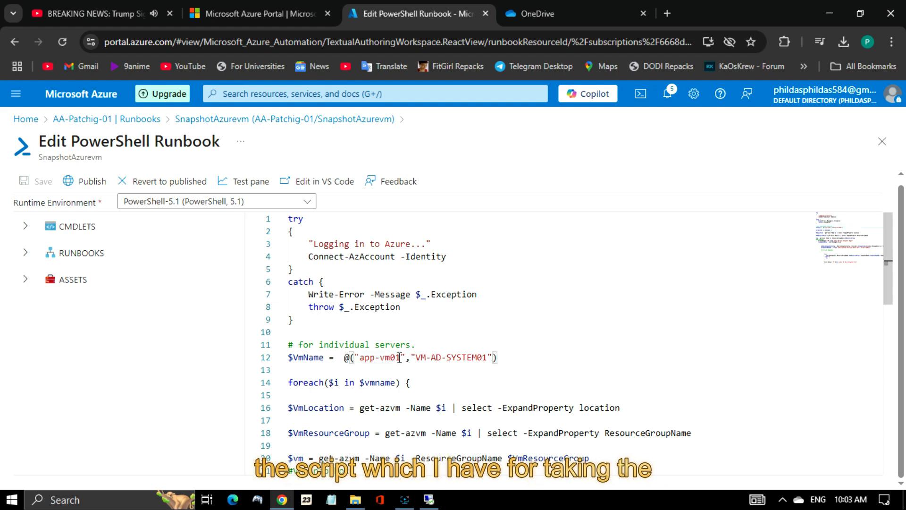
key(BackSpace)
key(BackSpace)
key(BackSpace)
key(BackSpace)
key(BackSpace)
key(BackSpace)
key(BackSpace)
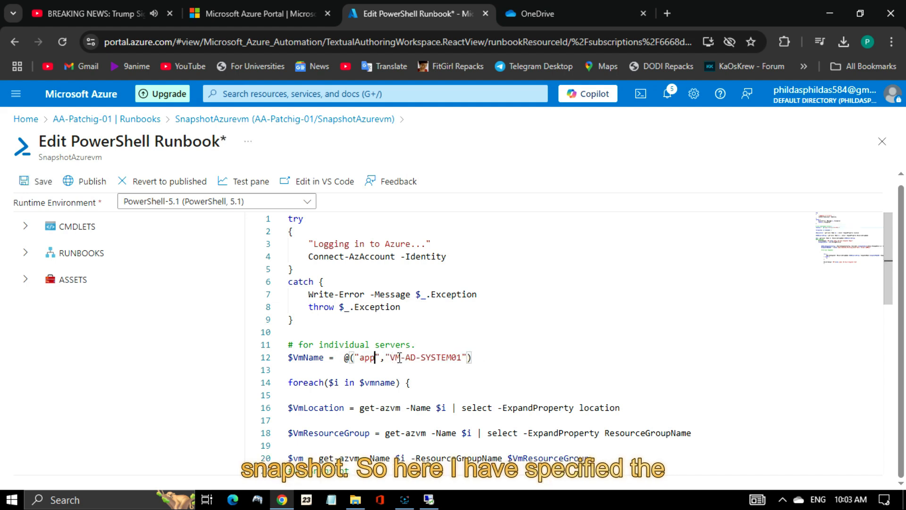
key(BackSpace)
text(d)
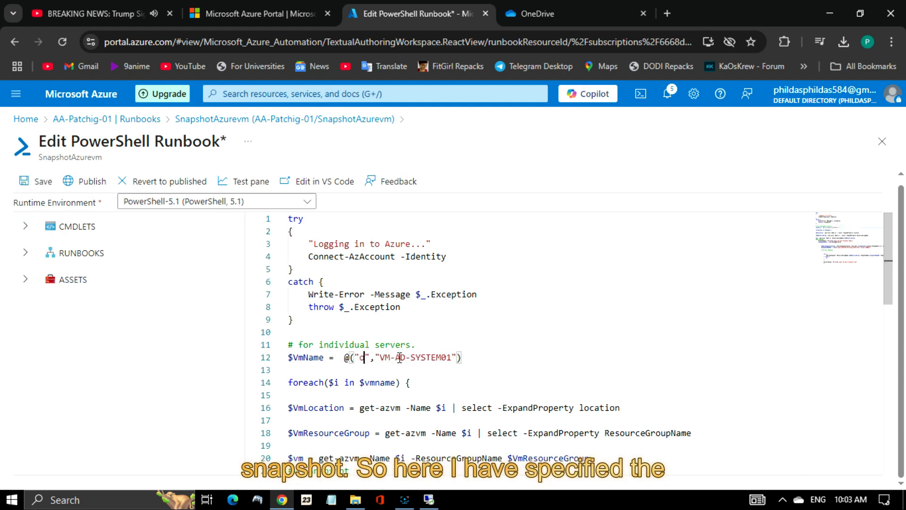
text(sTicket)
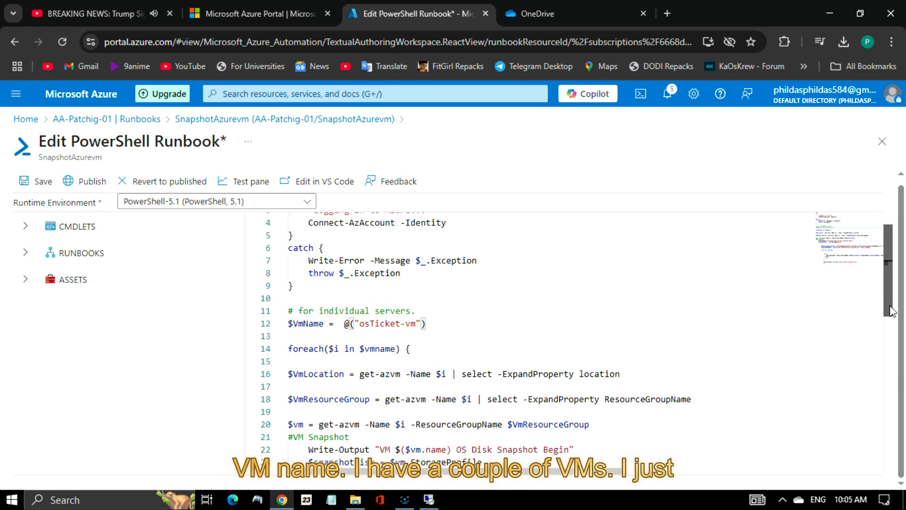
Step: Review the edited snapshot script and publish the runbook, overriding its previously published version
scroll(891, 311, up, 2)
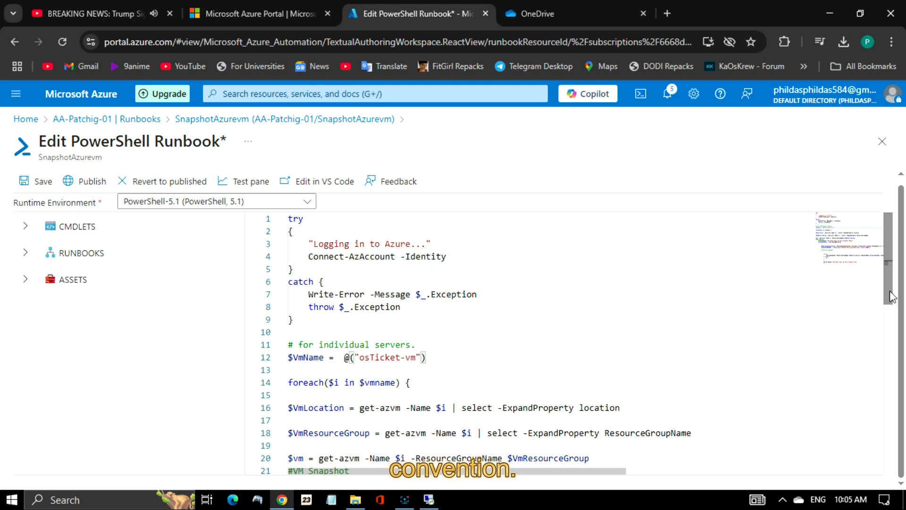
scroll(891, 297, down, 5)
click(81, 179)
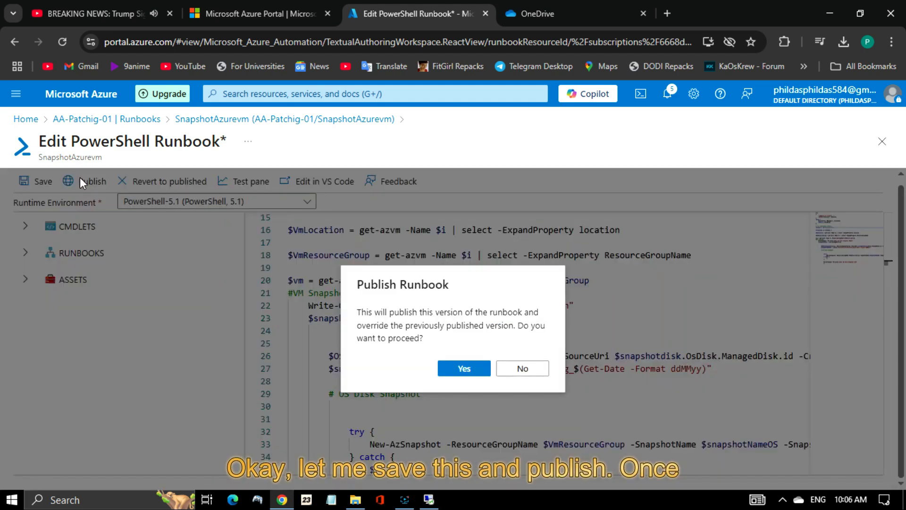
click(463, 367)
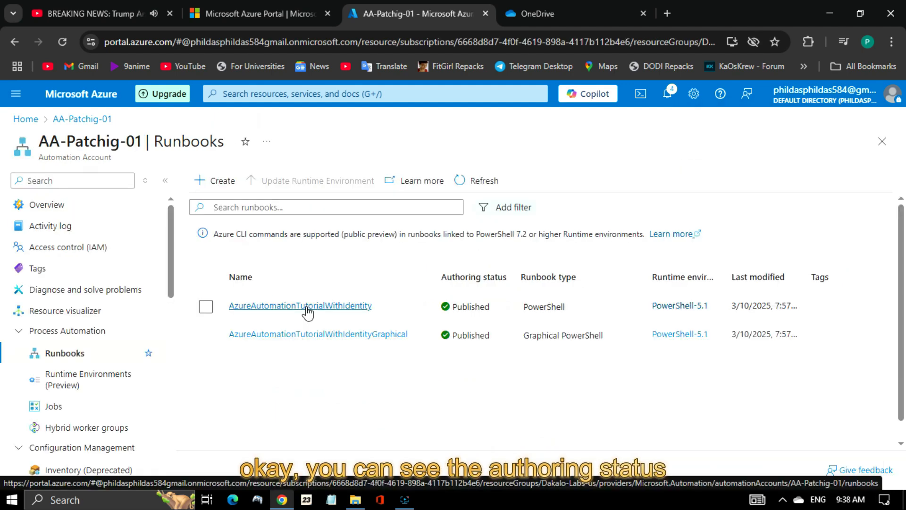
Step: Refresh the runbooks list, open the SnapshotAzurevm runbook and start it
click(484, 183)
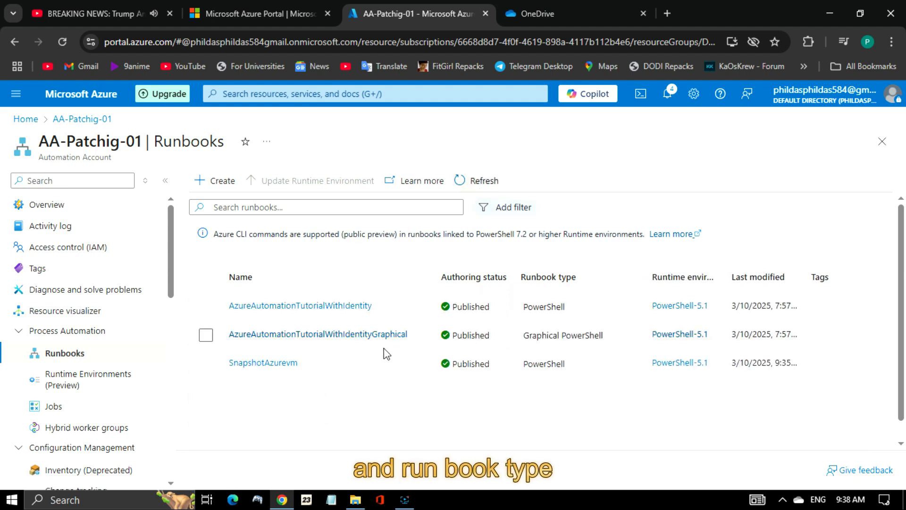
click(285, 363)
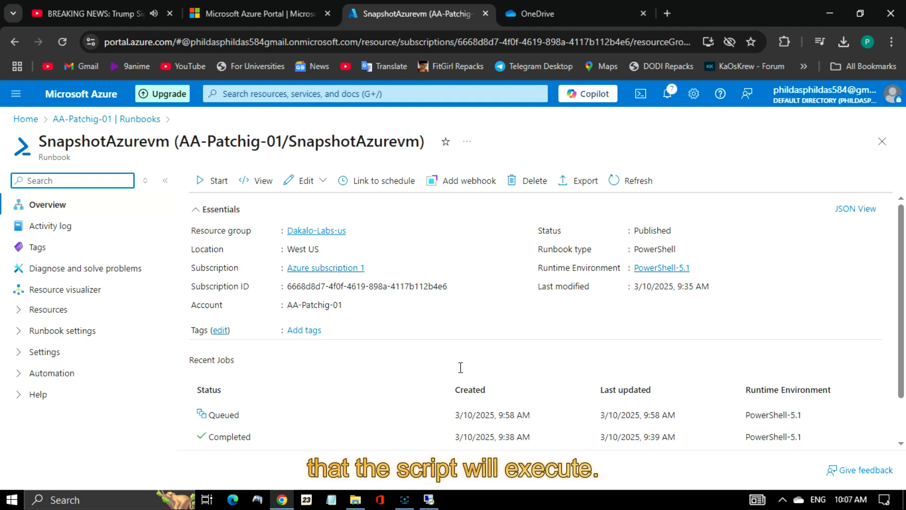
click(218, 181)
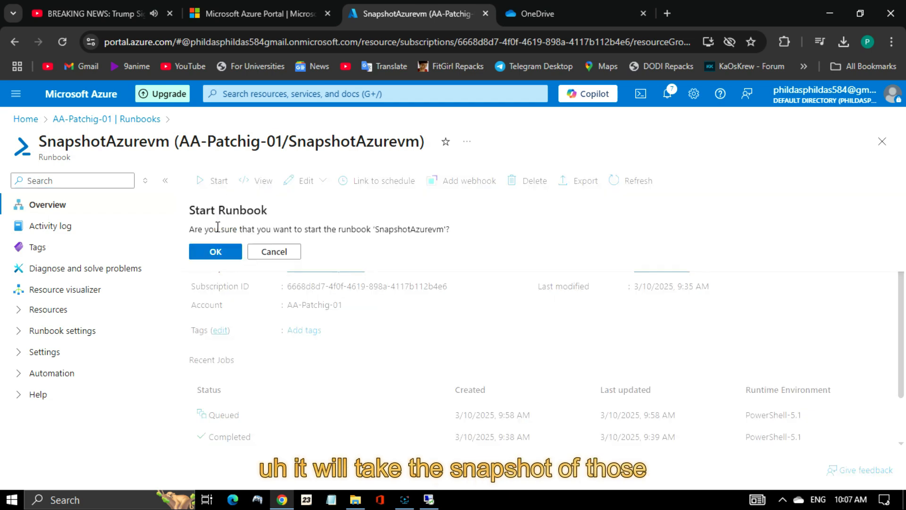
click(216, 247)
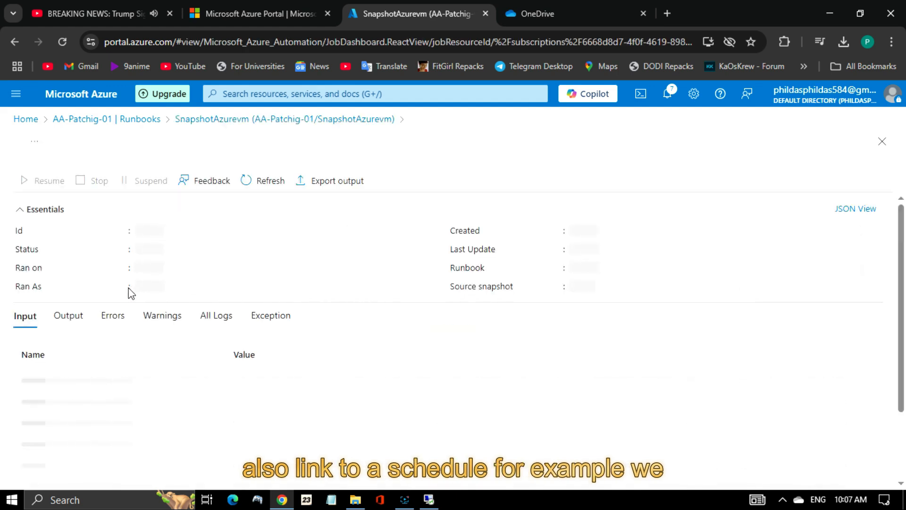
Step: Refresh the output of the SnapshotAzurevm job until it completes and examine the OS disk snapshot details
click(68, 318)
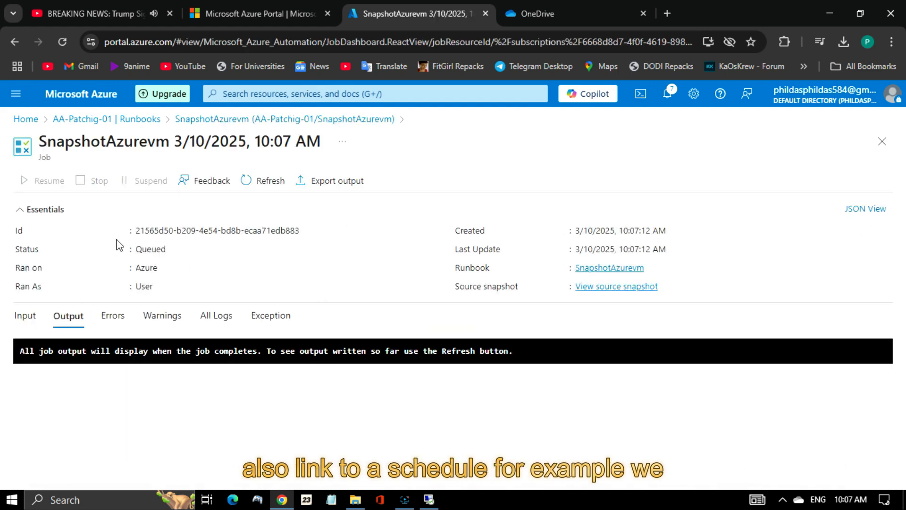
click(259, 184)
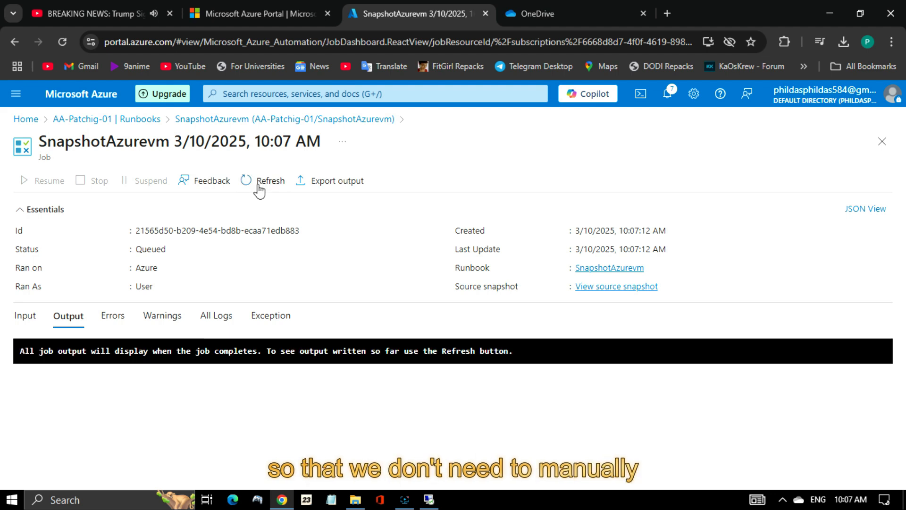
click(259, 184)
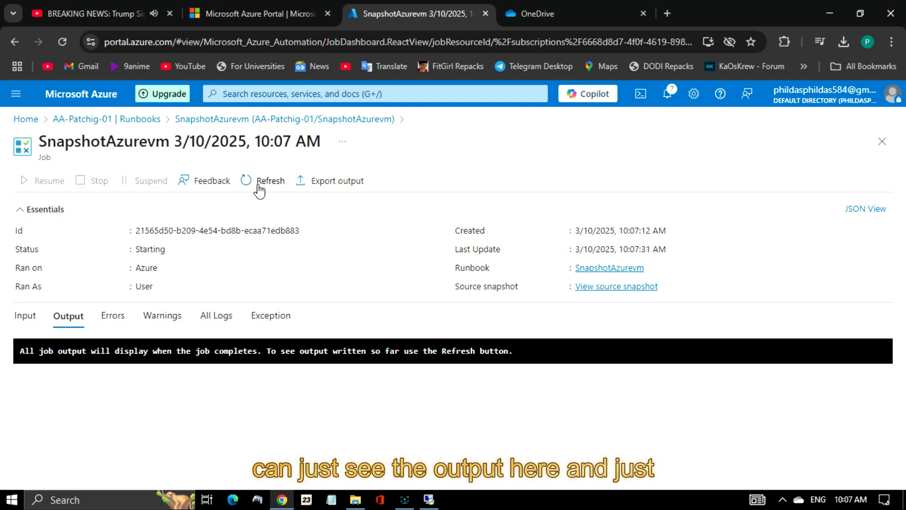
click(259, 189)
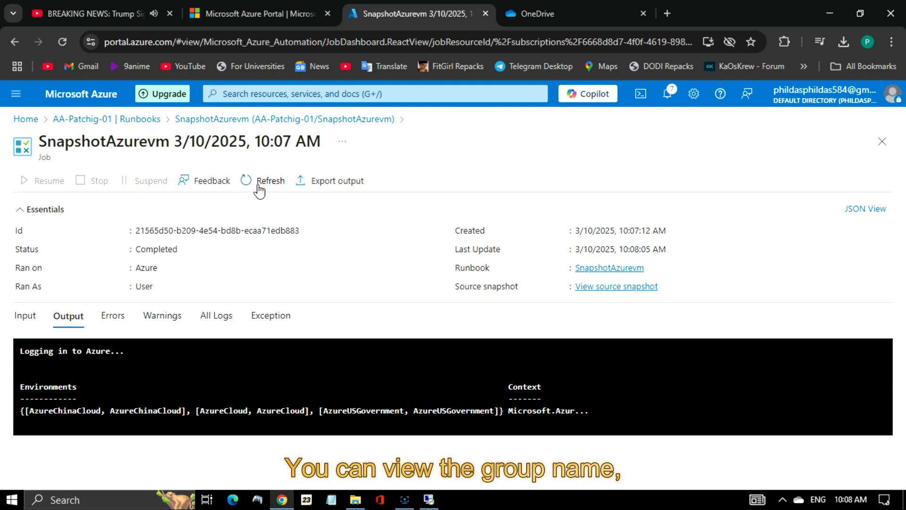
click(258, 186)
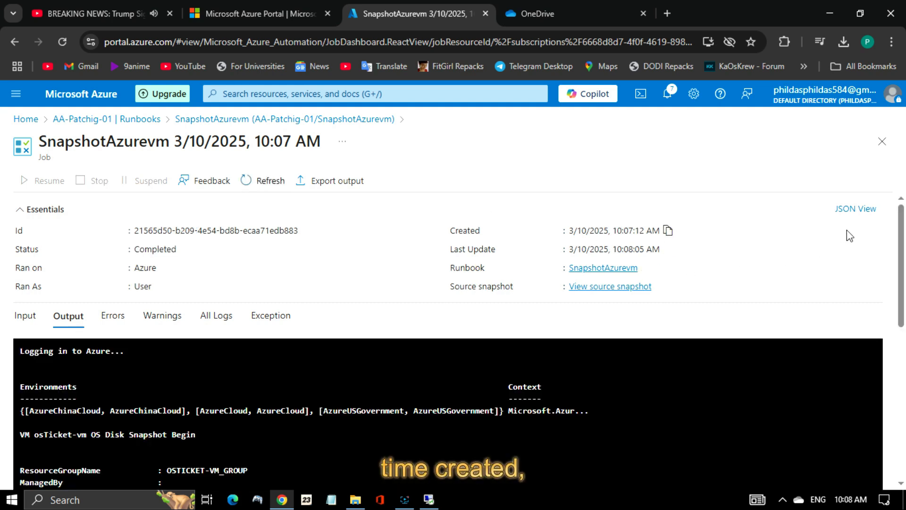
drag(900, 250, 904, 324)
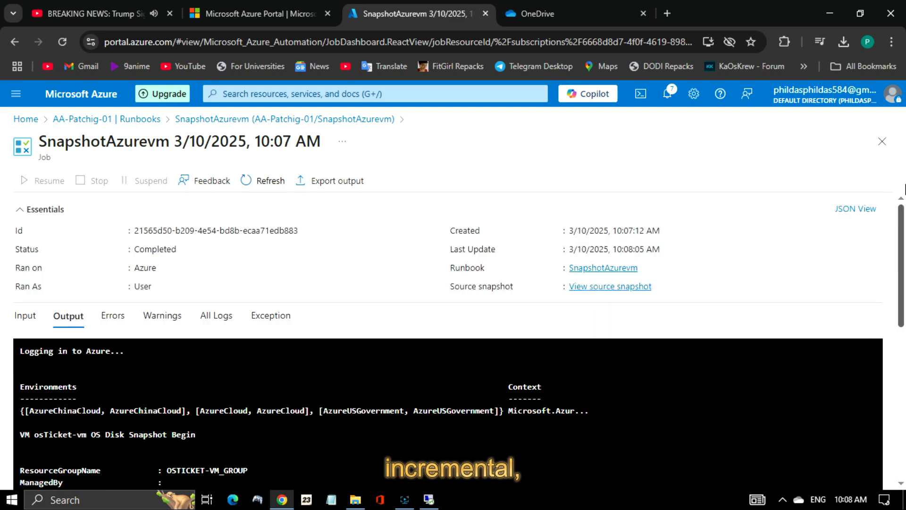
drag(905, 189, 899, 424)
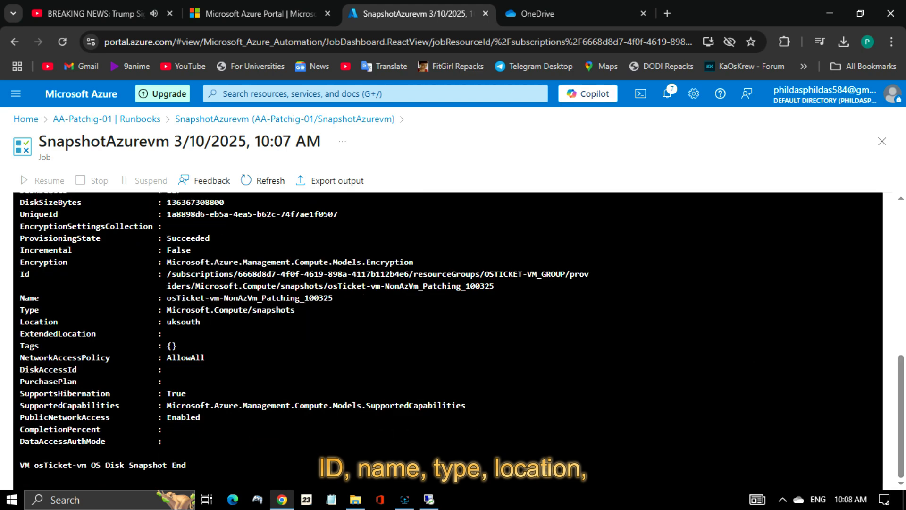
drag(902, 332, 899, 384)
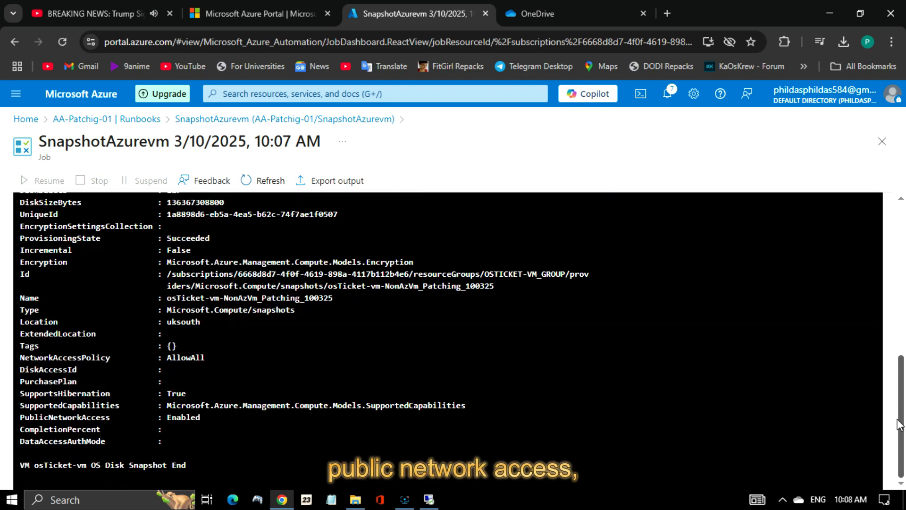
drag(899, 425, 904, 368)
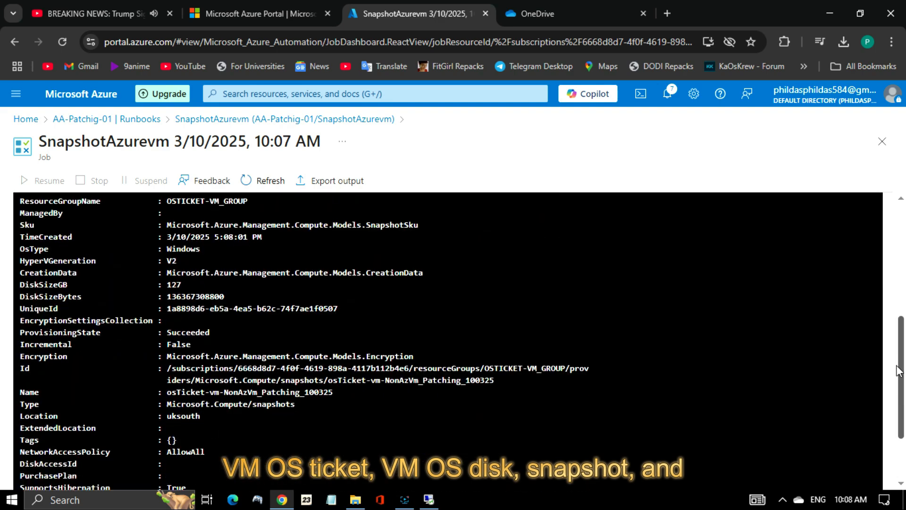